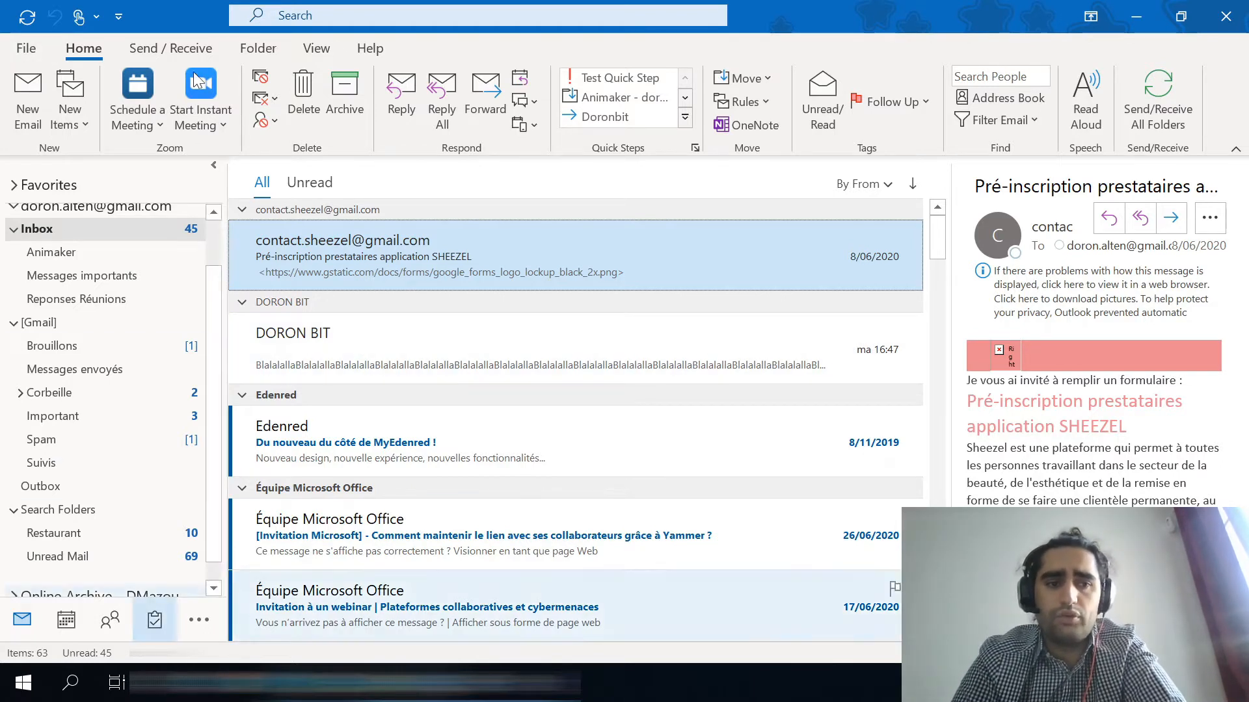
Set up an Outlook export to a Comma Separated Values file and choose the folder to export from
{"action": "left_click", "coordinate": [25, 50]}
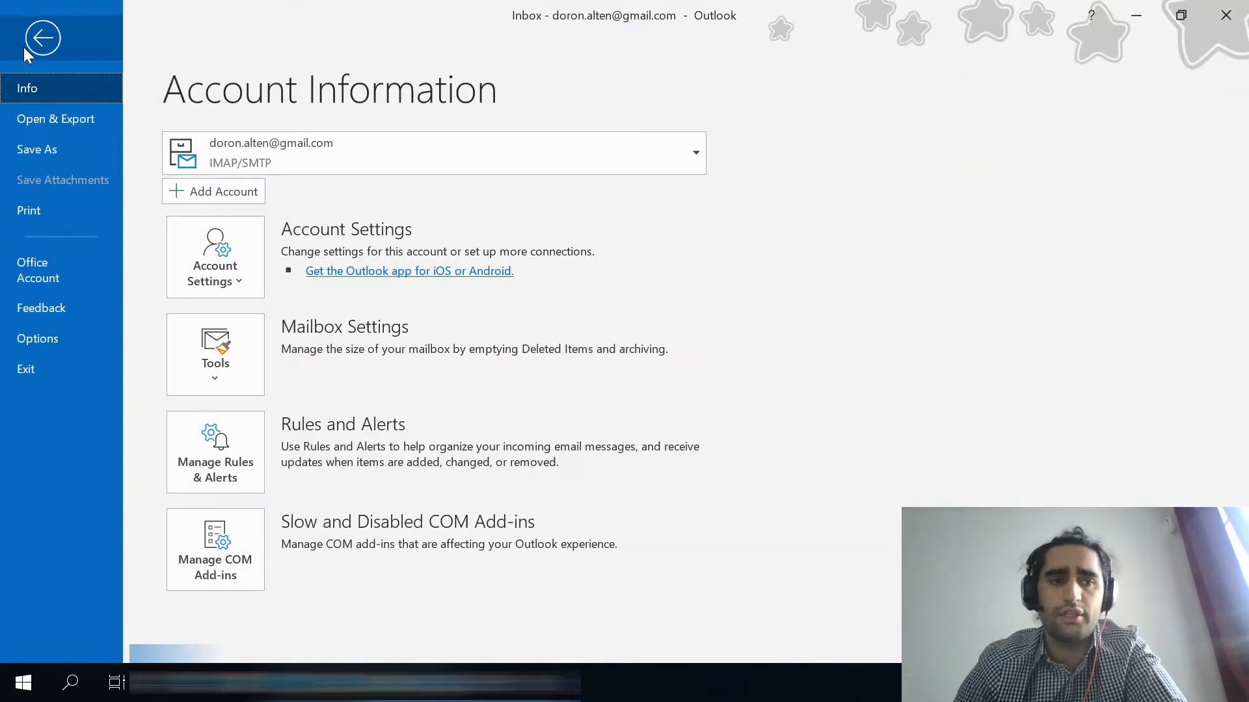
{"action": "left_click", "coordinate": [30, 126]}
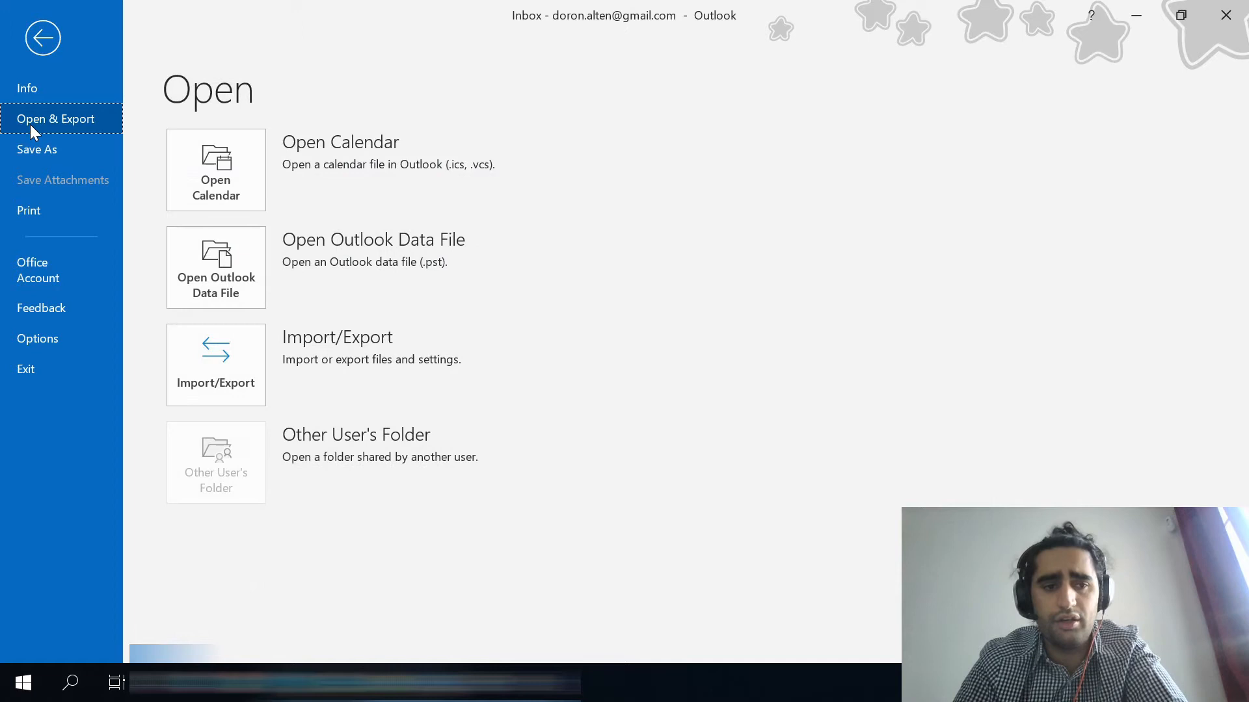
{"action": "left_click", "coordinate": [233, 386]}
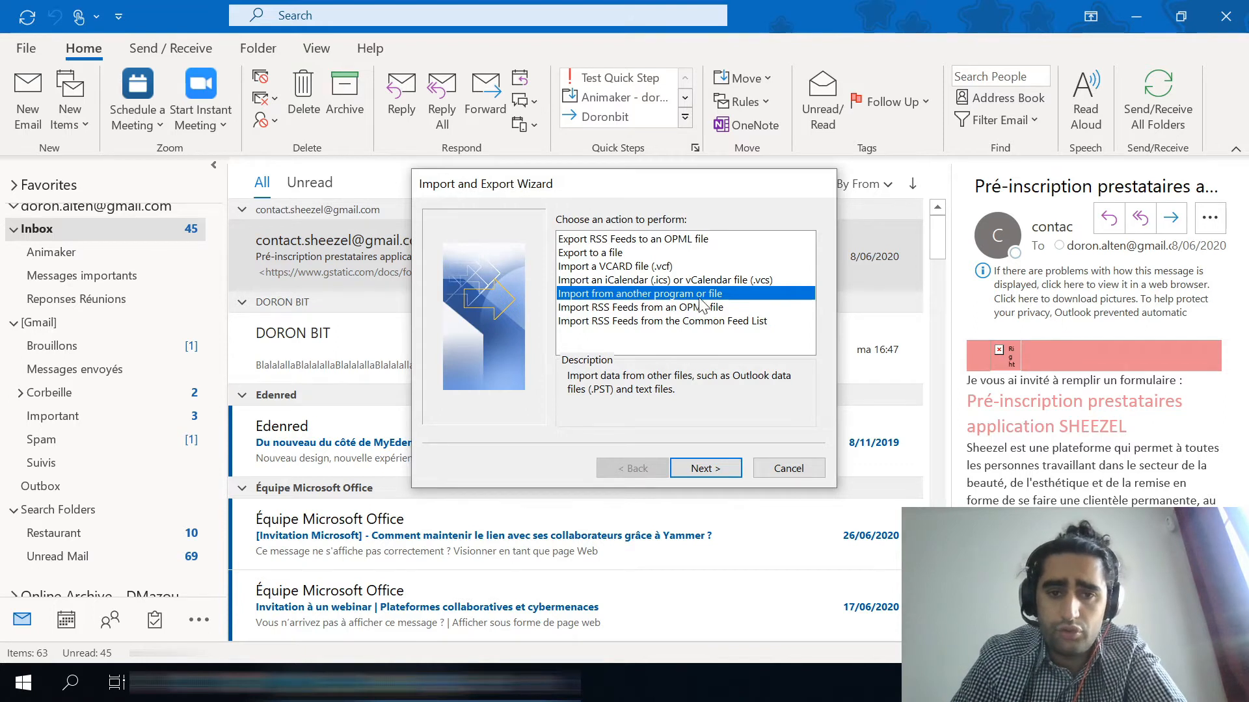
{"action": "left_click", "coordinate": [610, 257]}
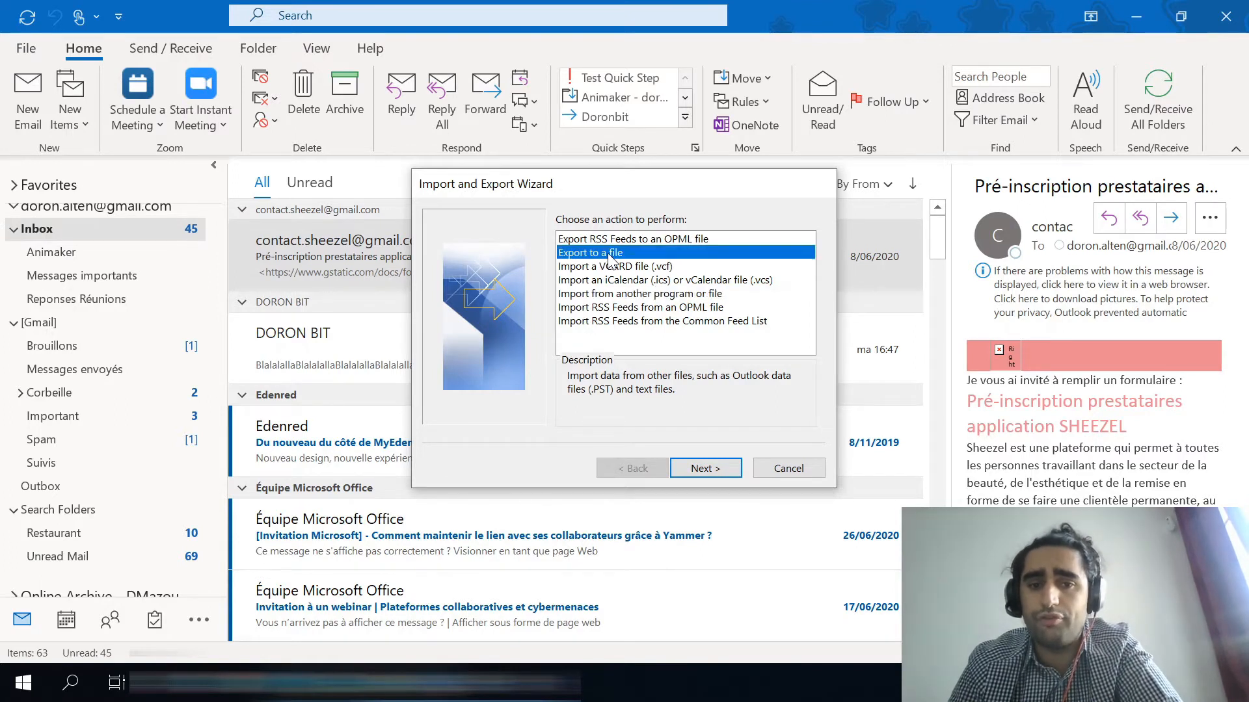
{"action": "left_click", "coordinate": [705, 468]}
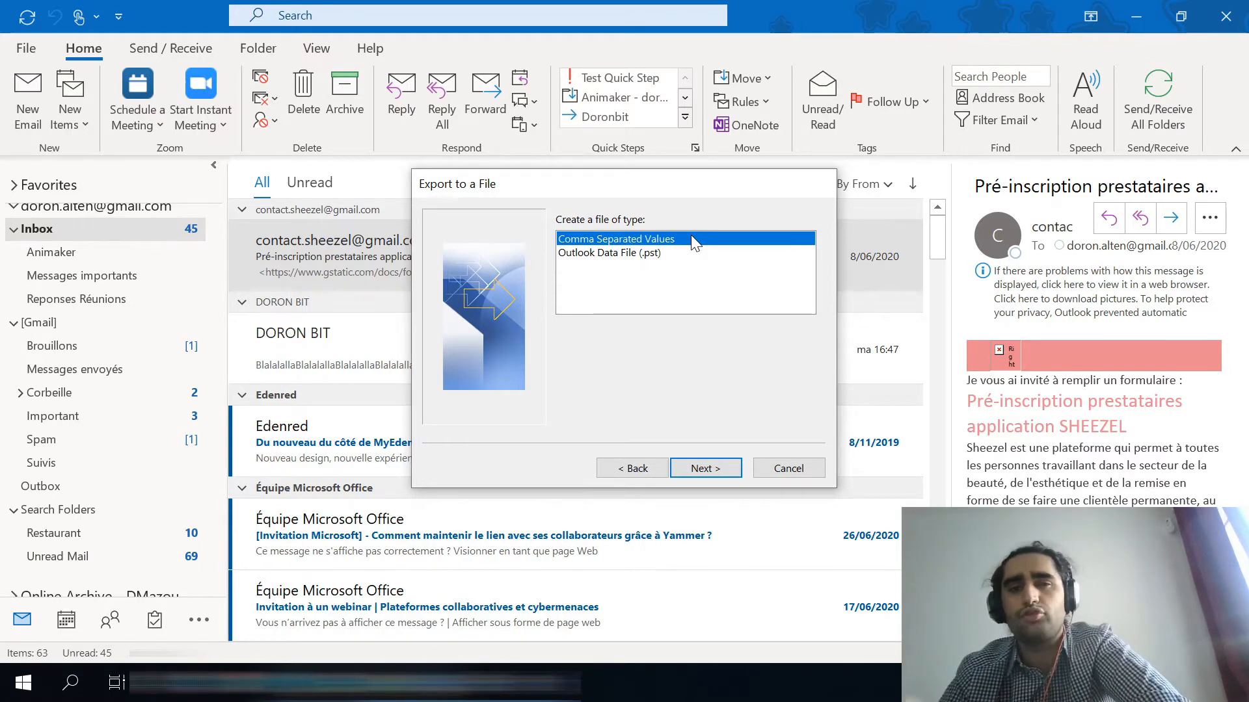
{"action": "left_click", "coordinate": [708, 470]}
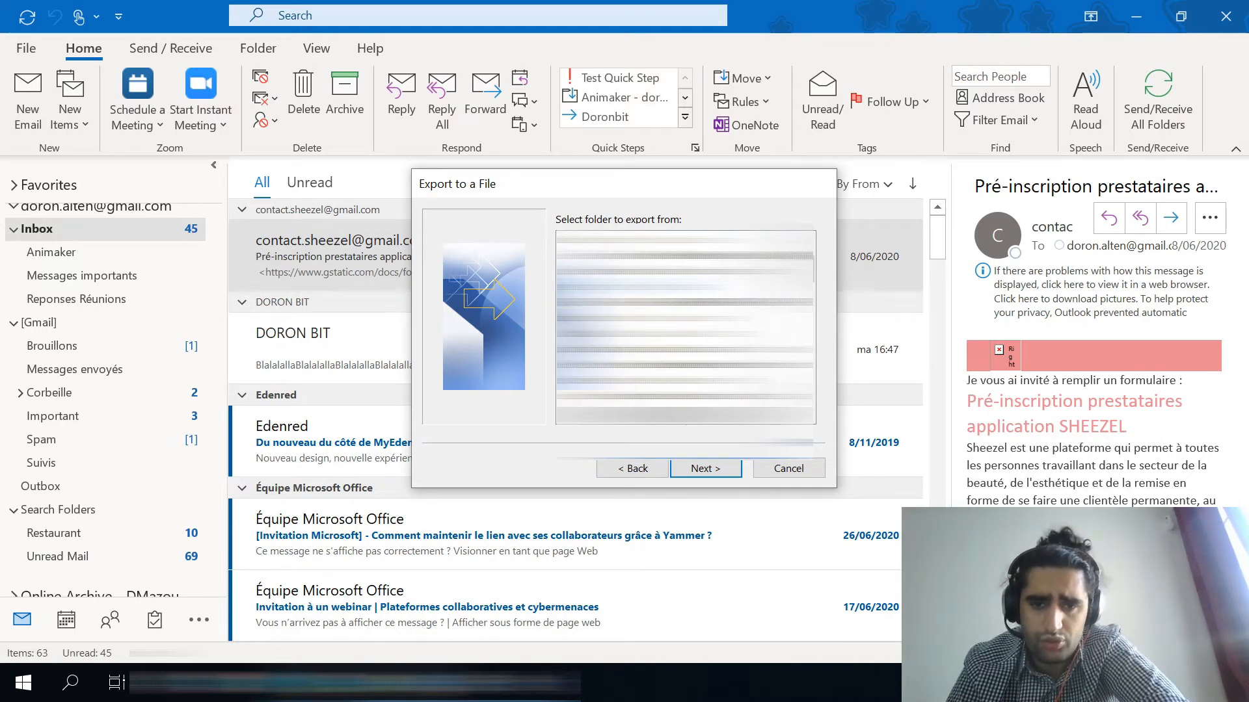
{"action": "left_click", "coordinate": [809, 402]}
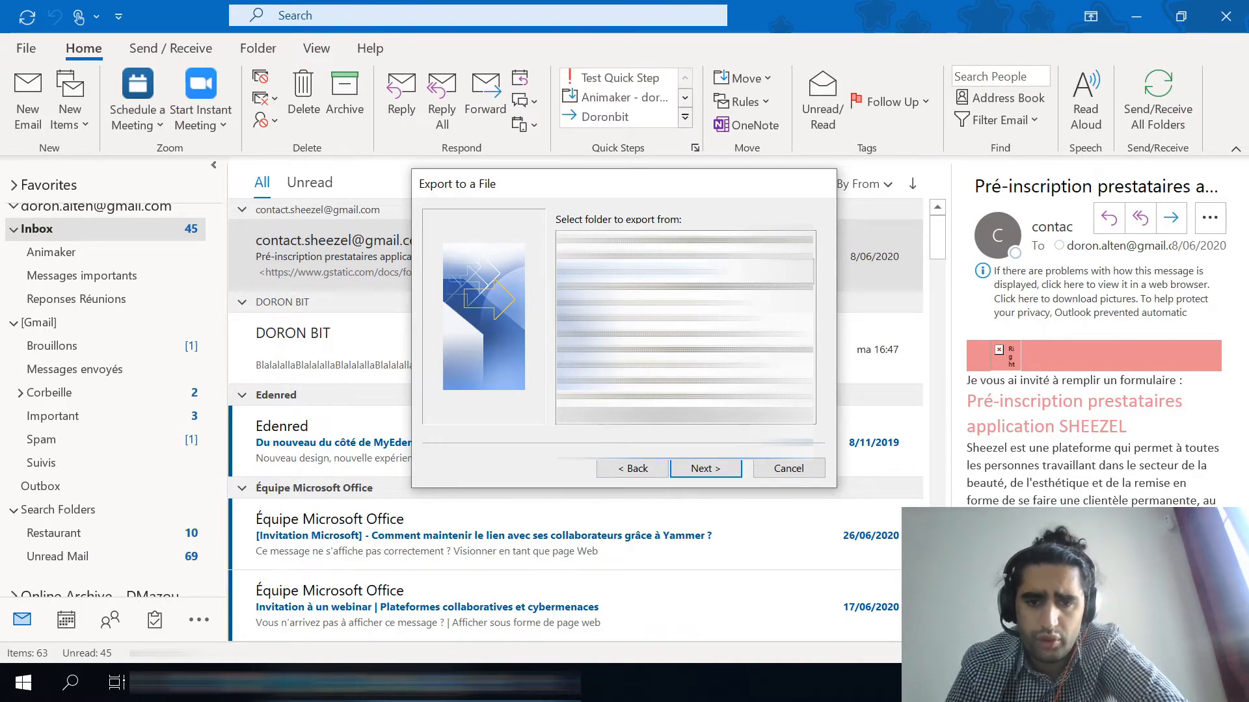
{"action": "left_click", "coordinate": [729, 470]}
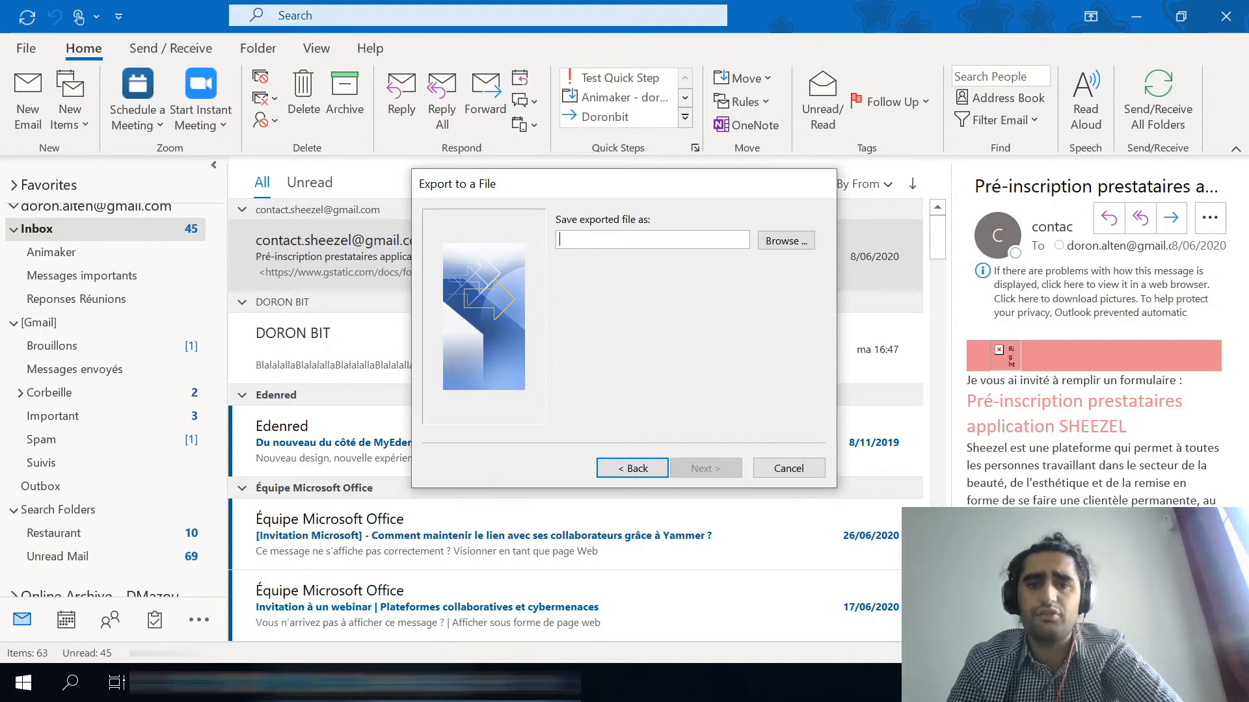
Name the exported file TestExportContactOutook, confirm its save location and finish the export
{"action": "type", "text": "TestExport"}
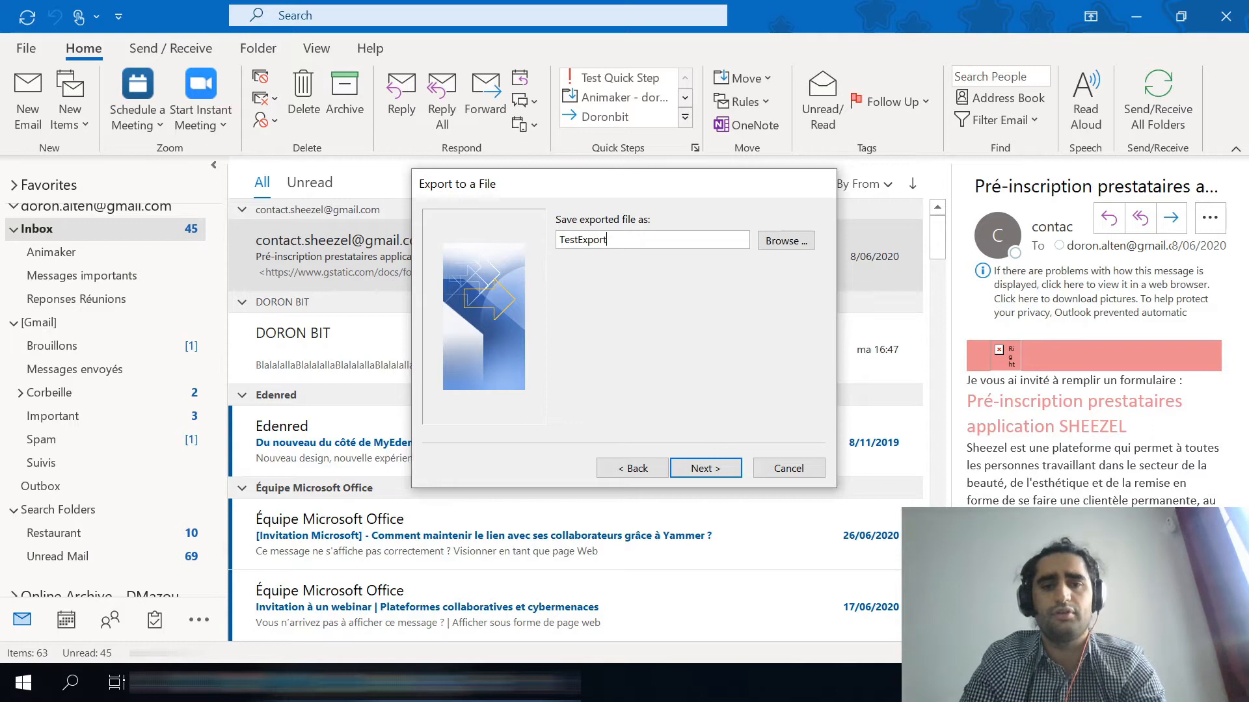
{"action": "type", "text": "Contact"}
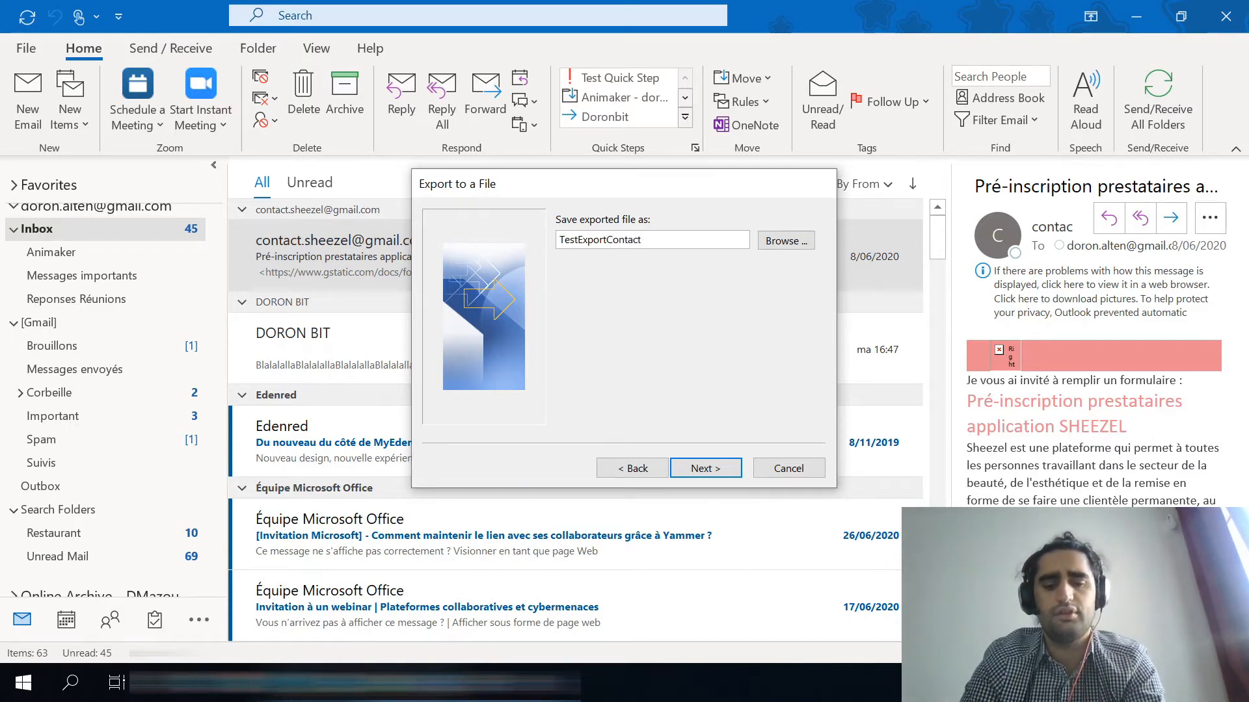
{"action": "type", "text": "Outook"}
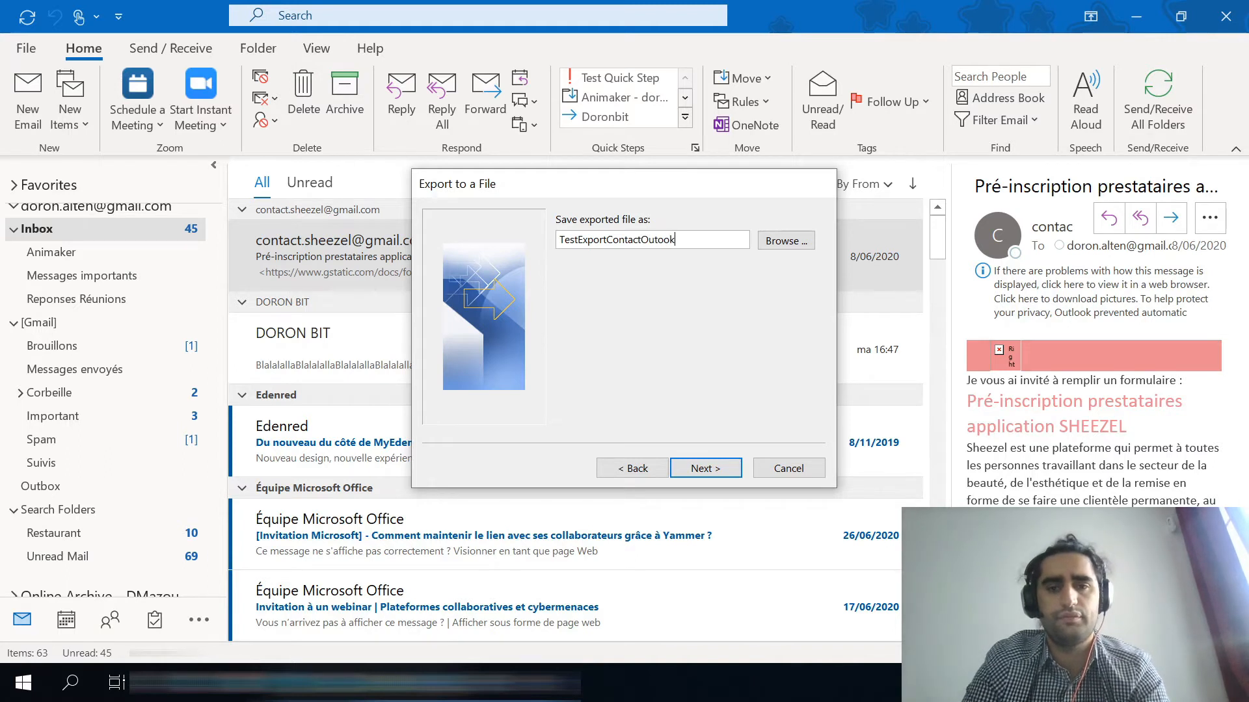
{"action": "left_click", "coordinate": [793, 242]}
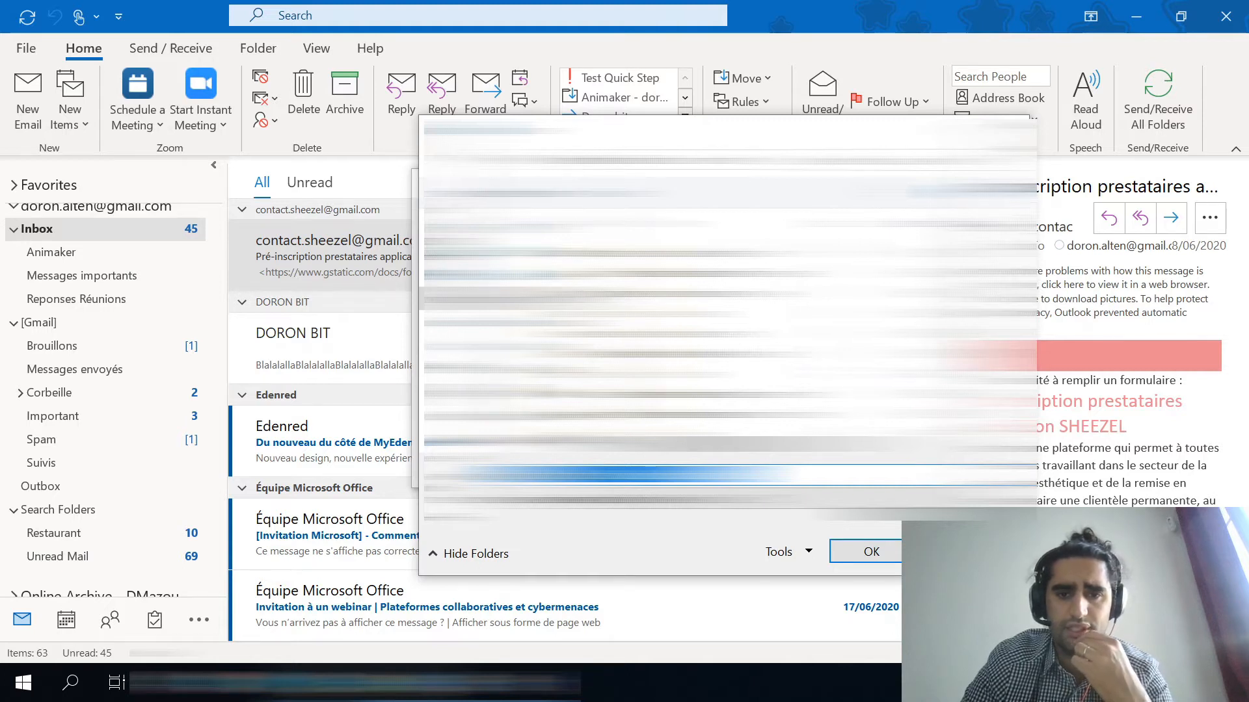
{"action": "left_click", "coordinate": [871, 554]}
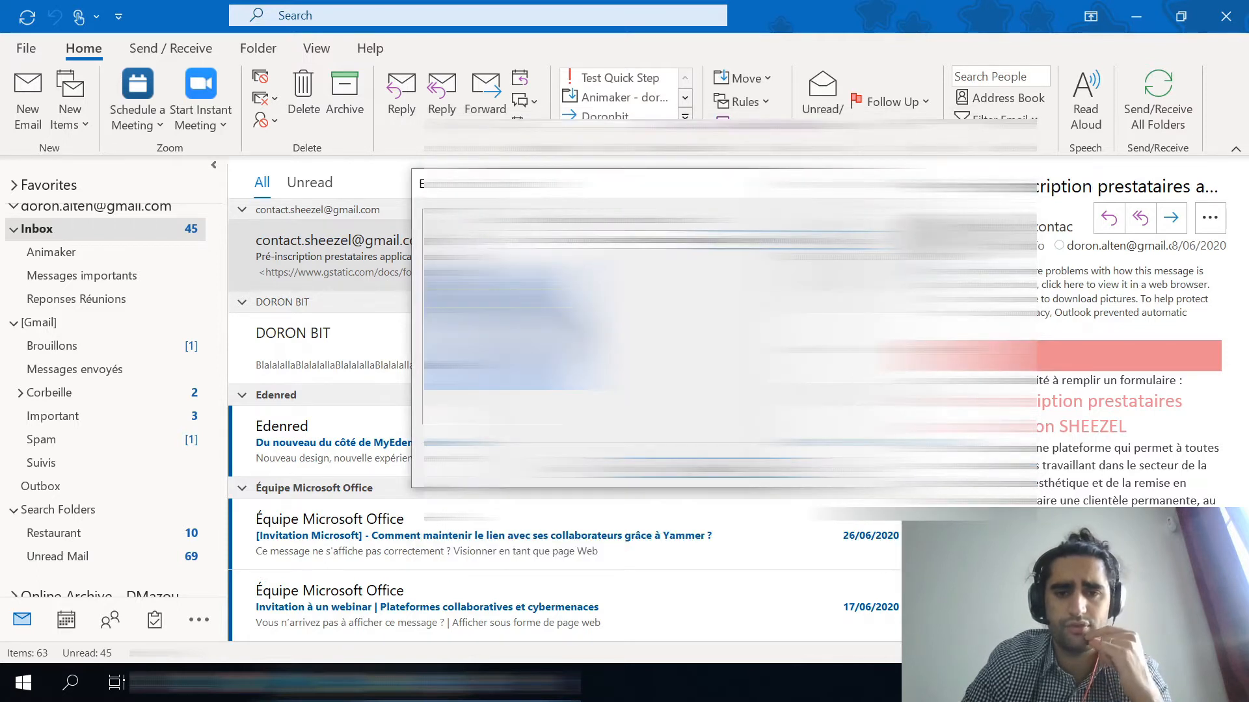
{"action": "left_click", "coordinate": [727, 469]}
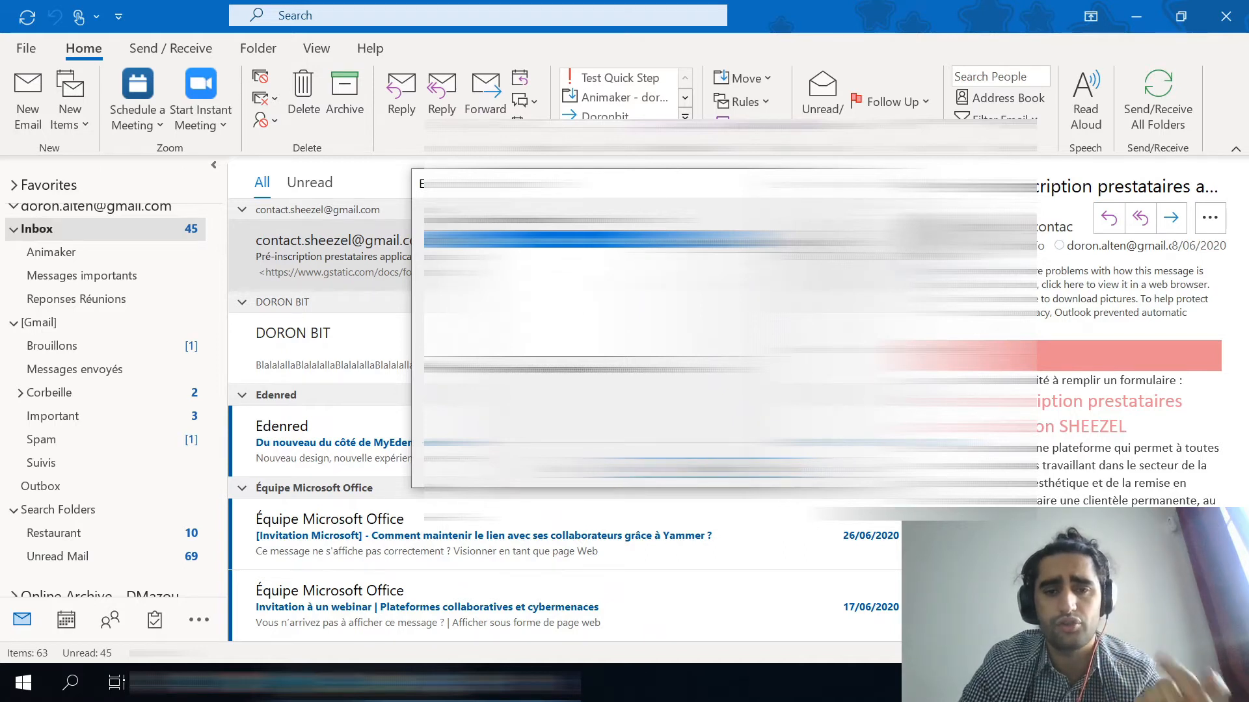
{"action": "left_click", "coordinate": [719, 468]}
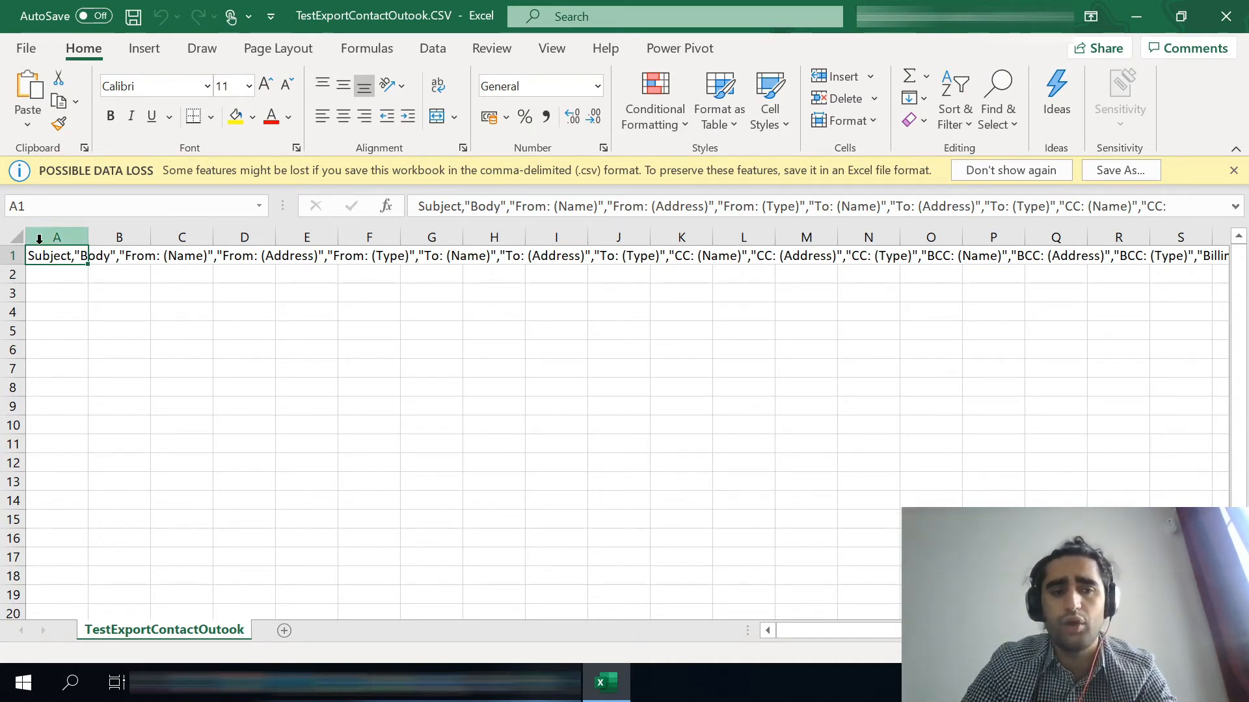
In Excel, split column A of TestExportContactOutook.CSV into separate columns as delimited text, using only Comma as the delimiter
{"action": "left_click", "coordinate": [69, 234]}
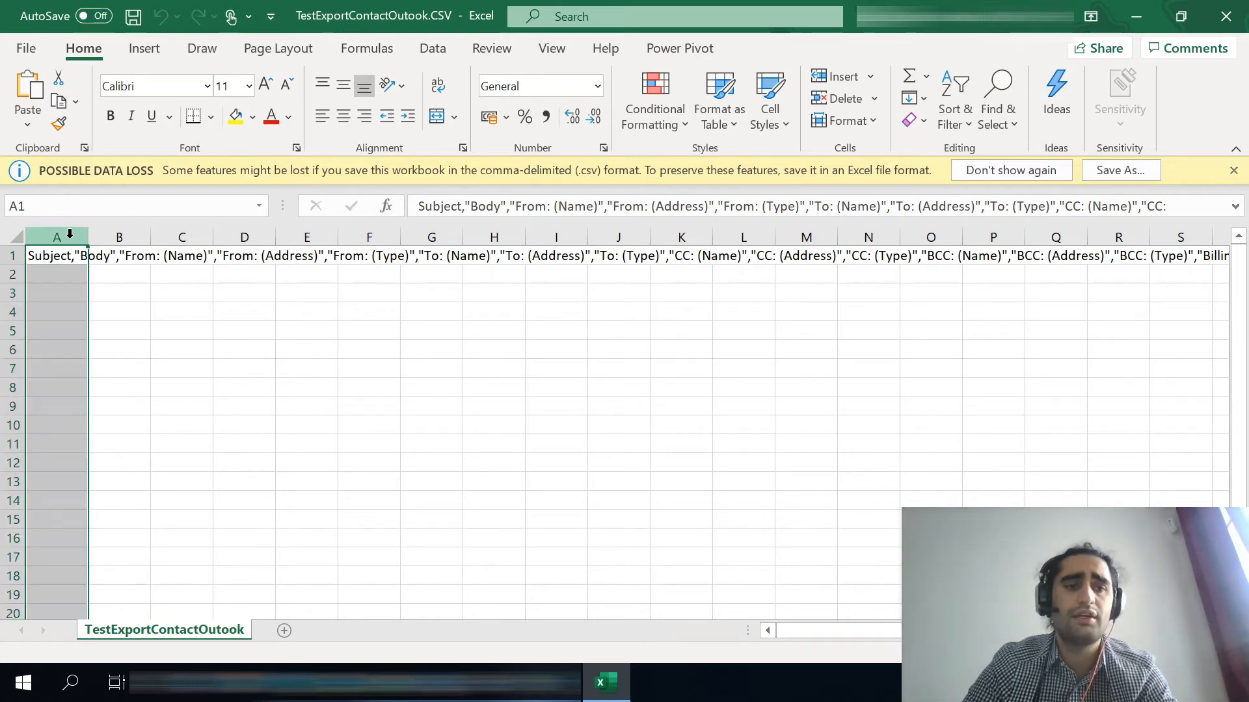
{"action": "left_click", "coordinate": [431, 49]}
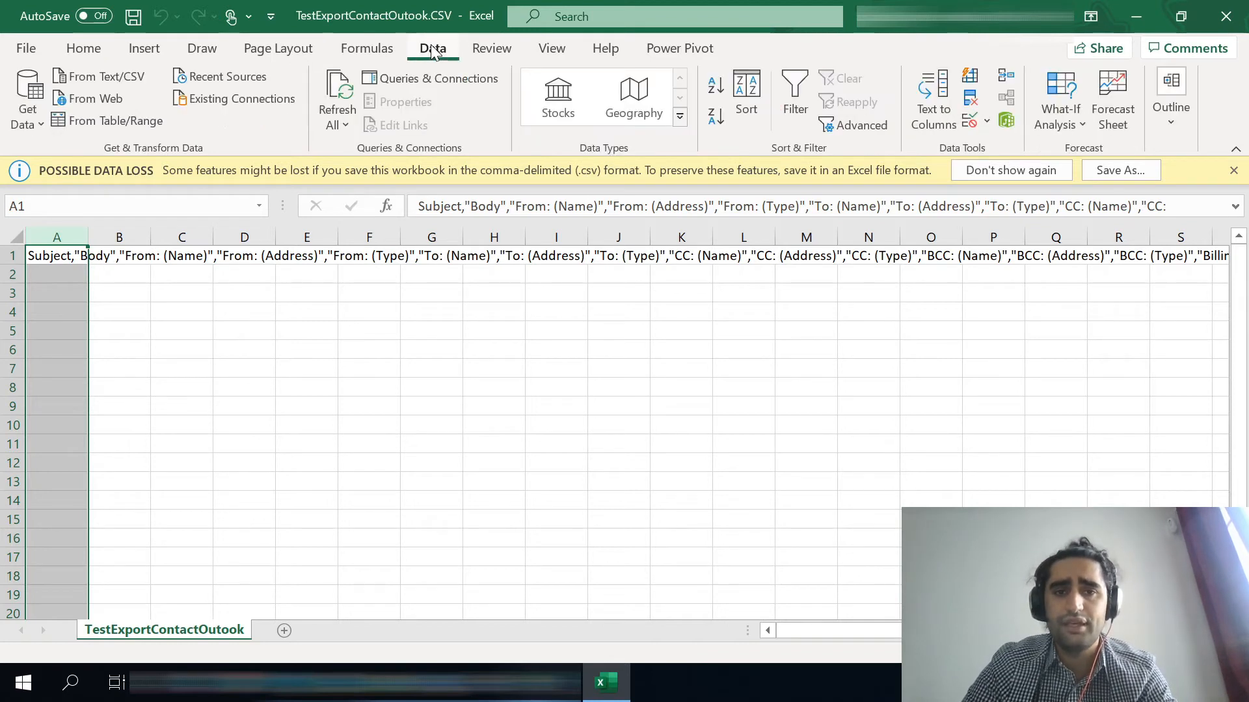
{"action": "left_click", "coordinate": [931, 121]}
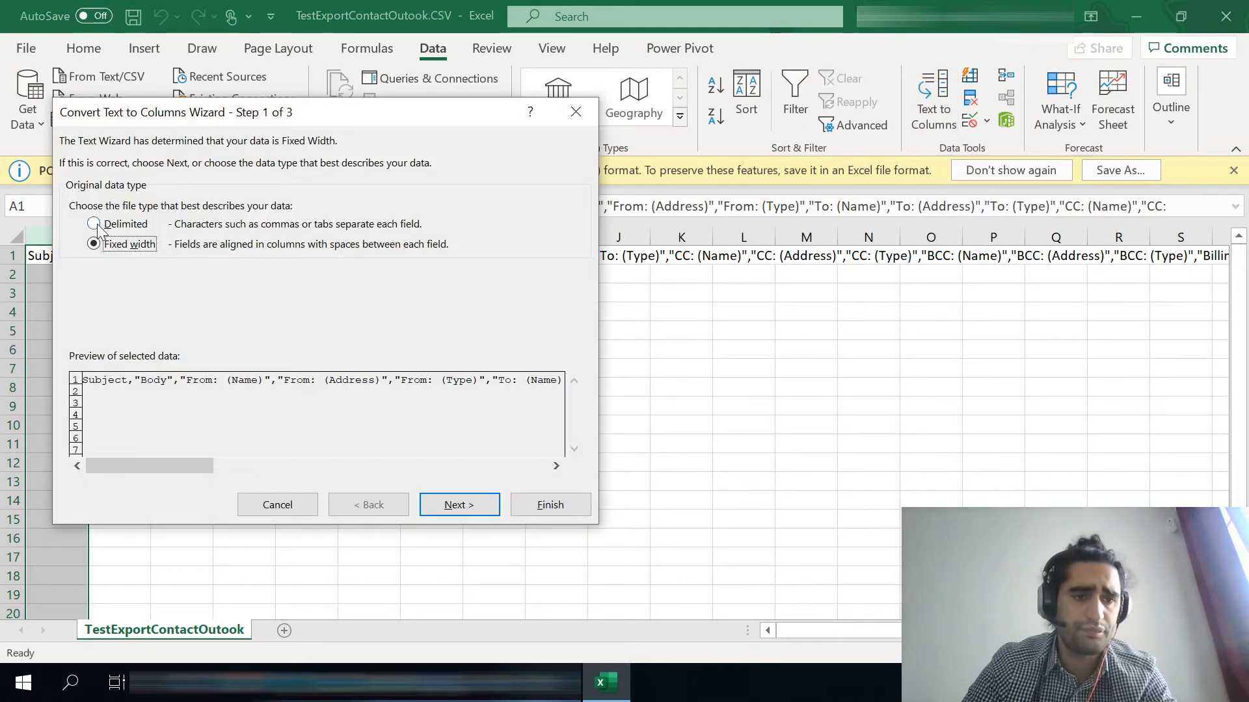
{"action": "left_click", "coordinate": [93, 225]}
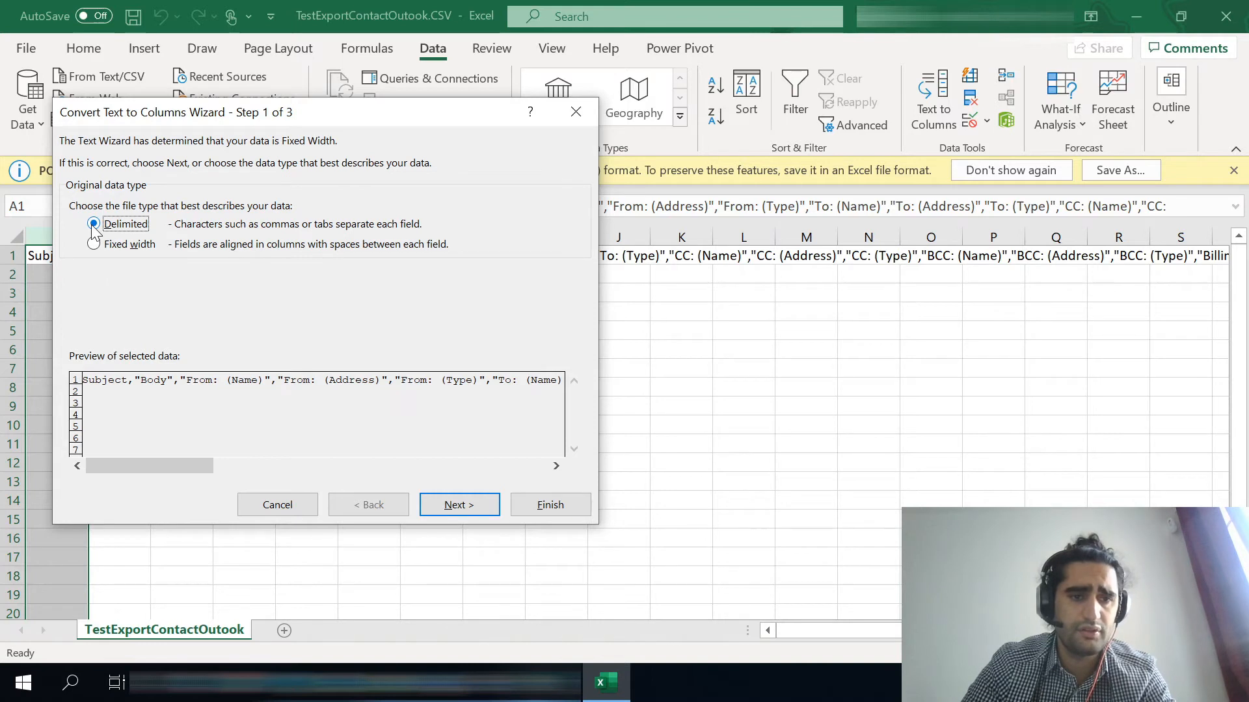
{"action": "left_click", "coordinate": [94, 247]}
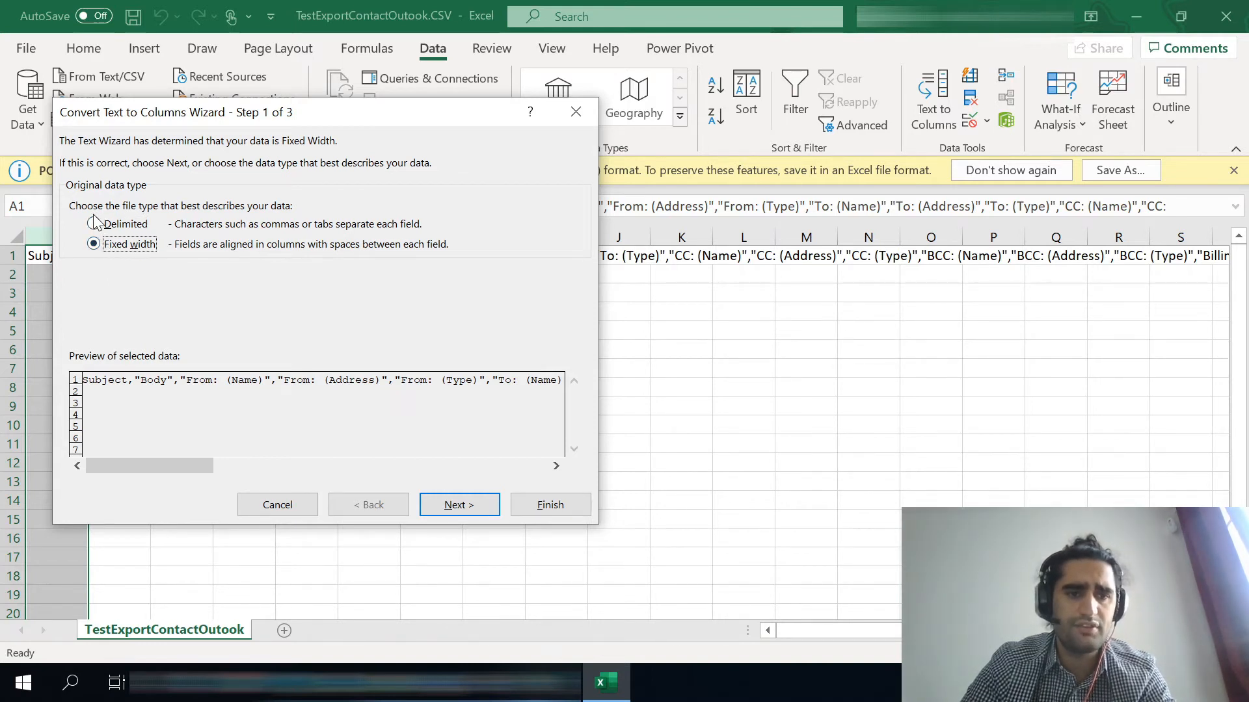
{"action": "left_click", "coordinate": [95, 223]}
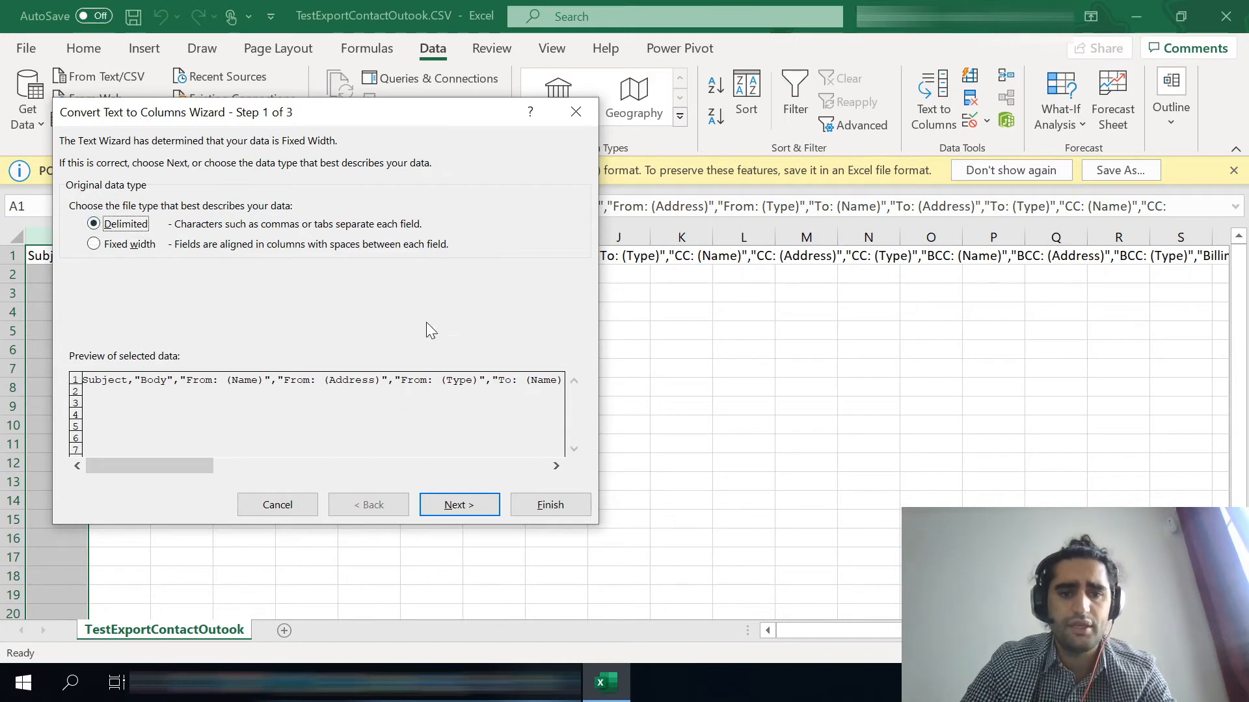
{"action": "left_click", "coordinate": [483, 511]}
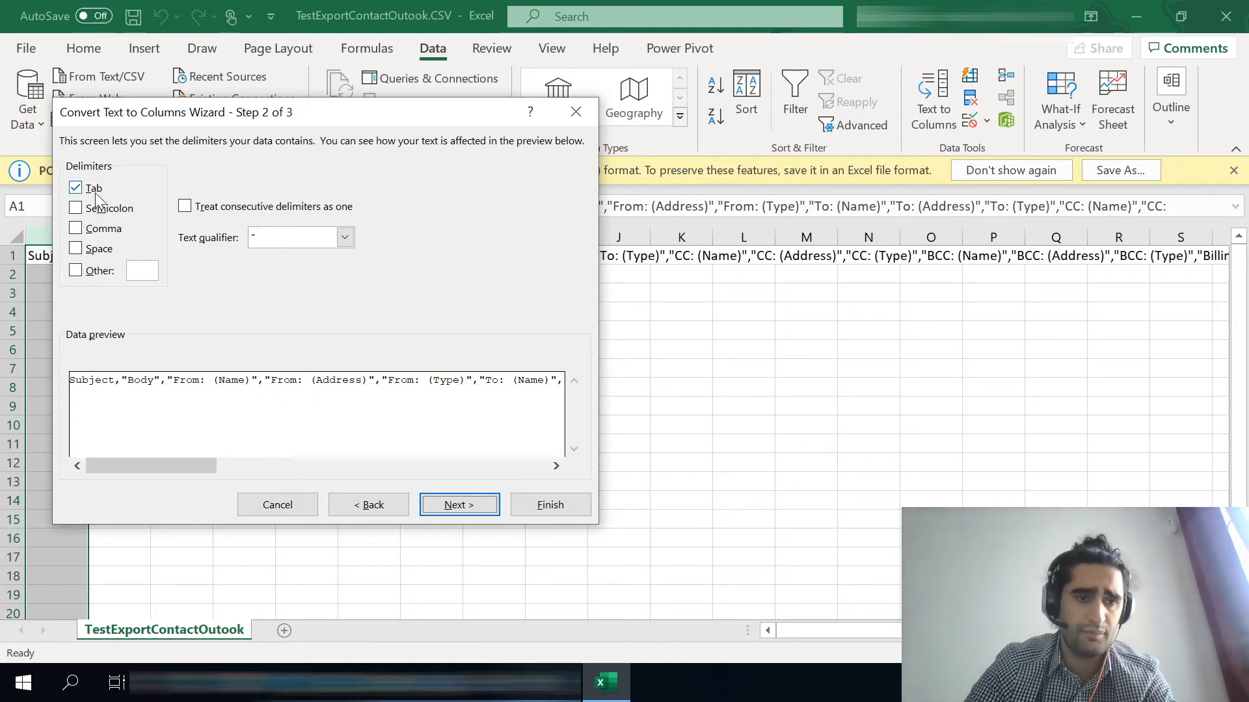
{"action": "left_click", "coordinate": [75, 188]}
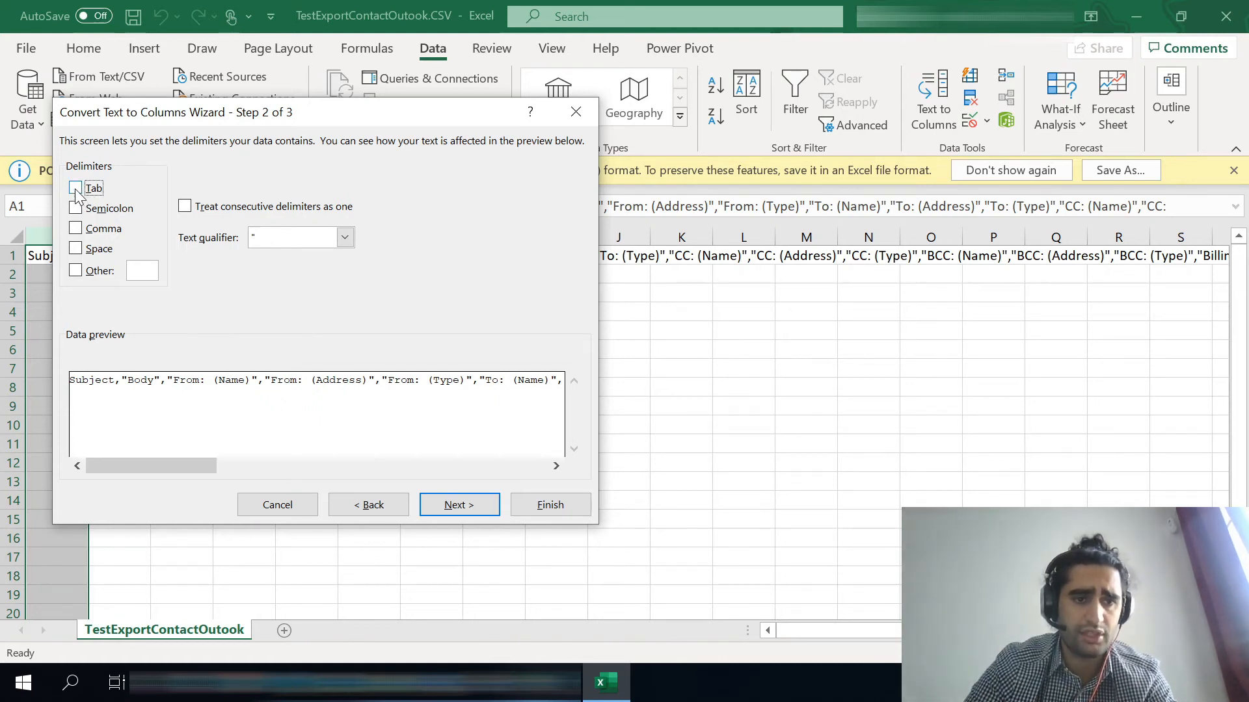
{"action": "left_click", "coordinate": [76, 229]}
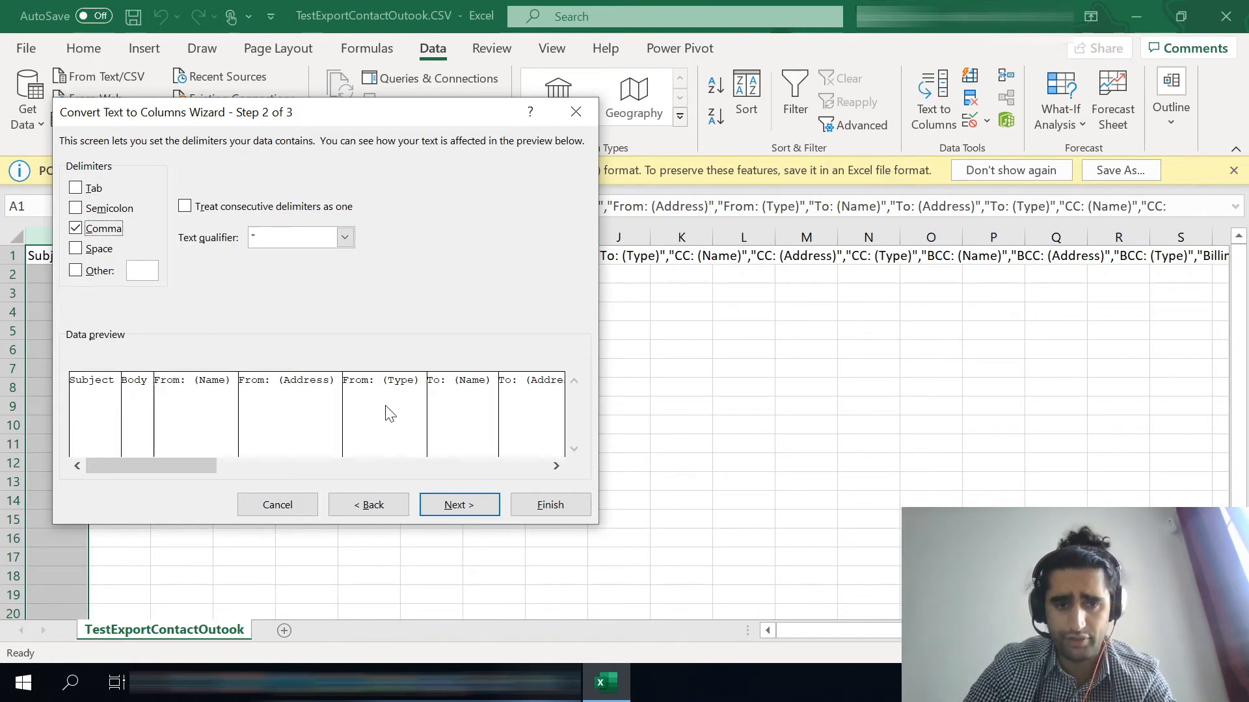
{"action": "left_click", "coordinate": [459, 505]}
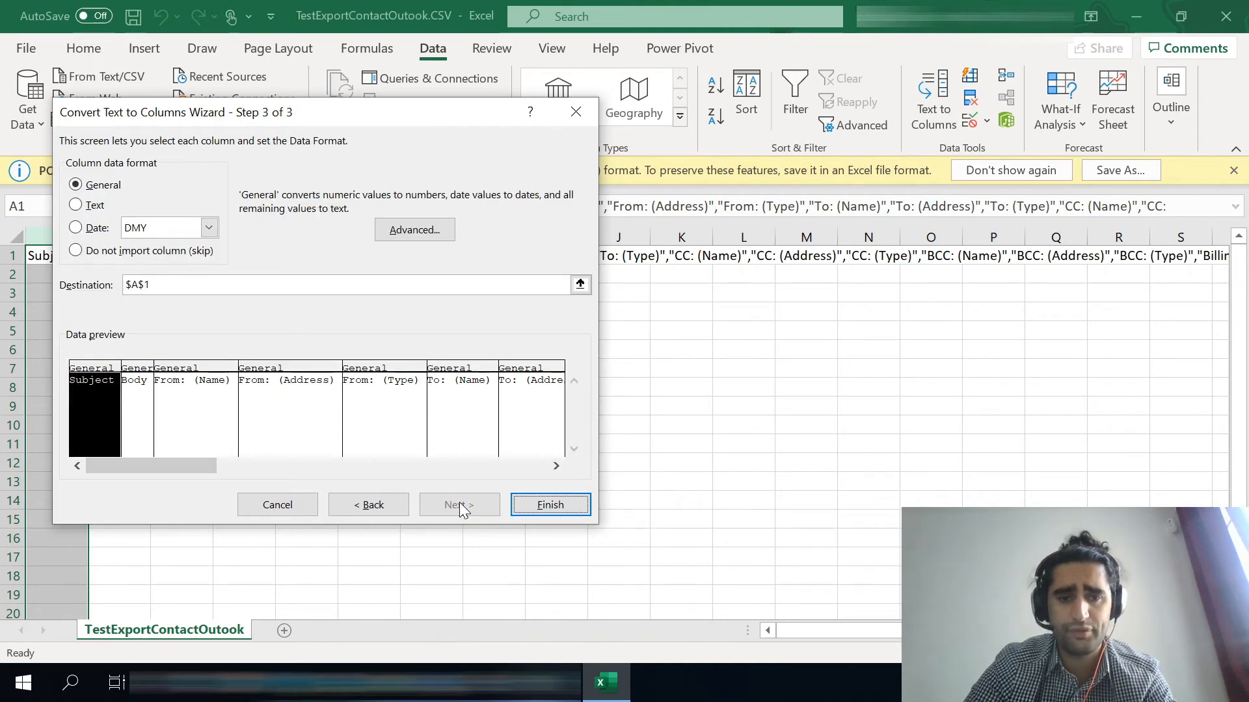
{"action": "left_click", "coordinate": [543, 506]}
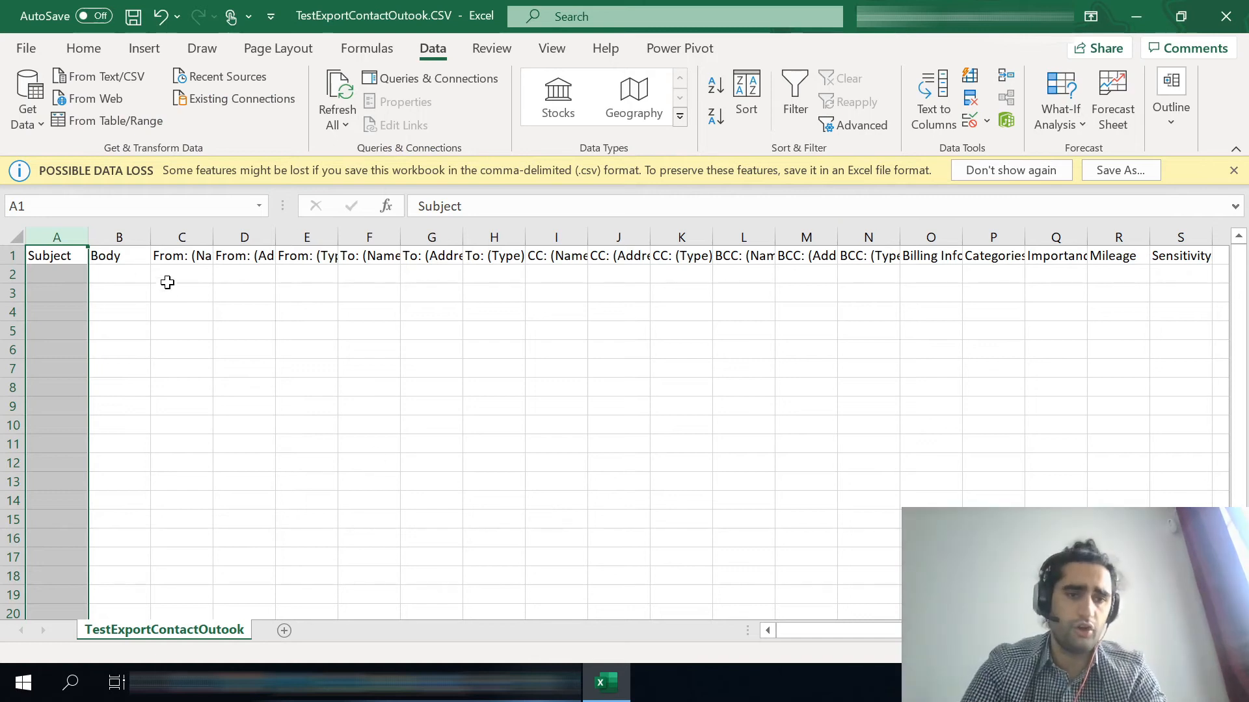
Narrow column B around its Body header and fit the widths of columns C, D and E to their From headers
{"action": "left_click_drag", "start_coordinate": [147, 235], "coordinate": [123, 235]}
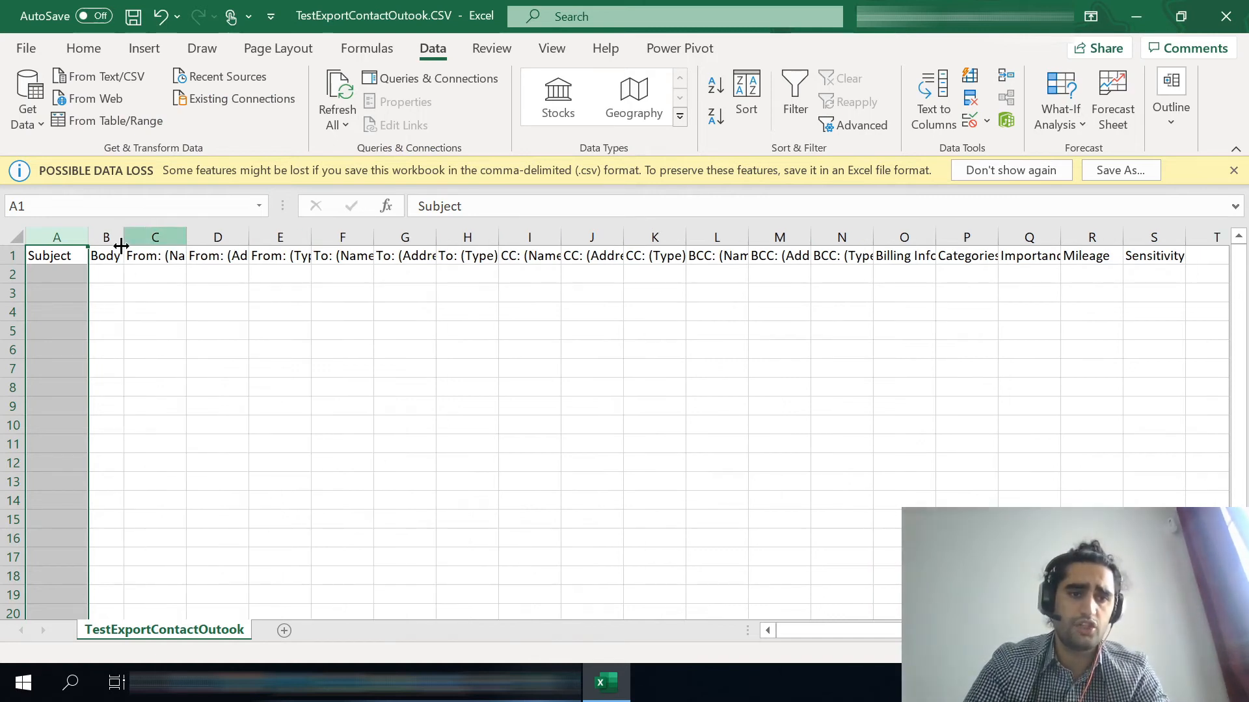
{"action": "double_click", "coordinate": [187, 239]}
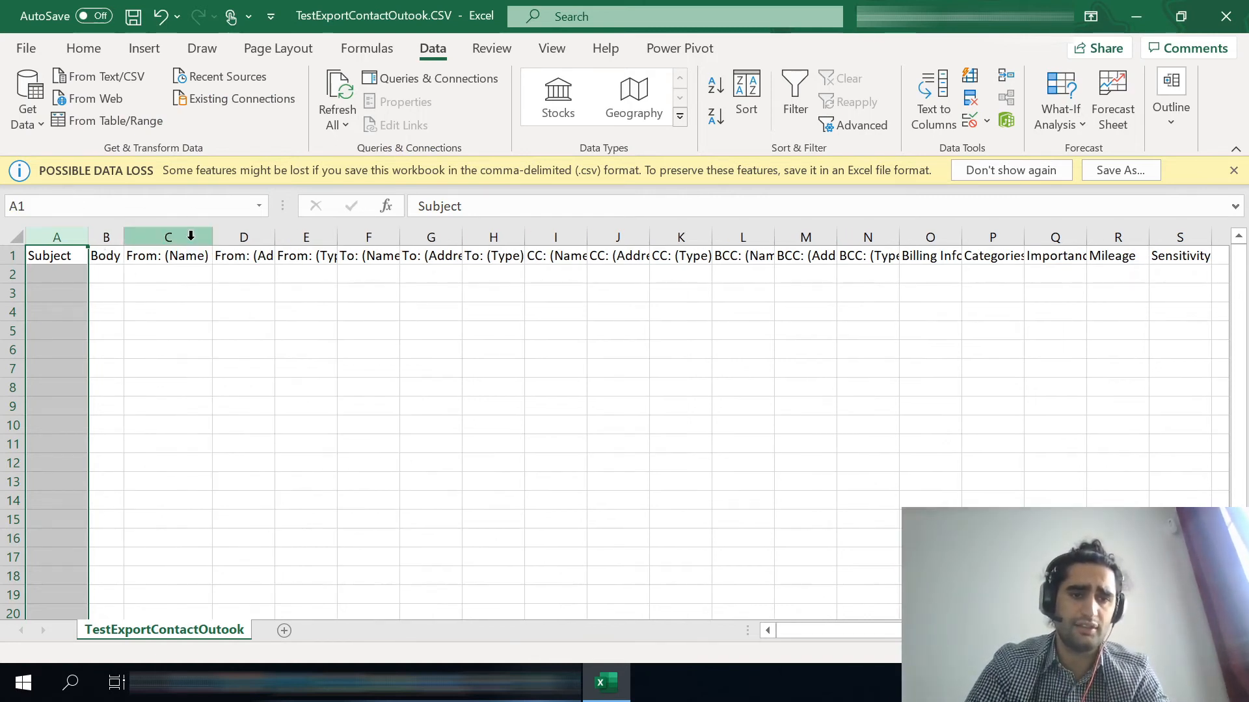
{"action": "left_click", "coordinate": [189, 242]}
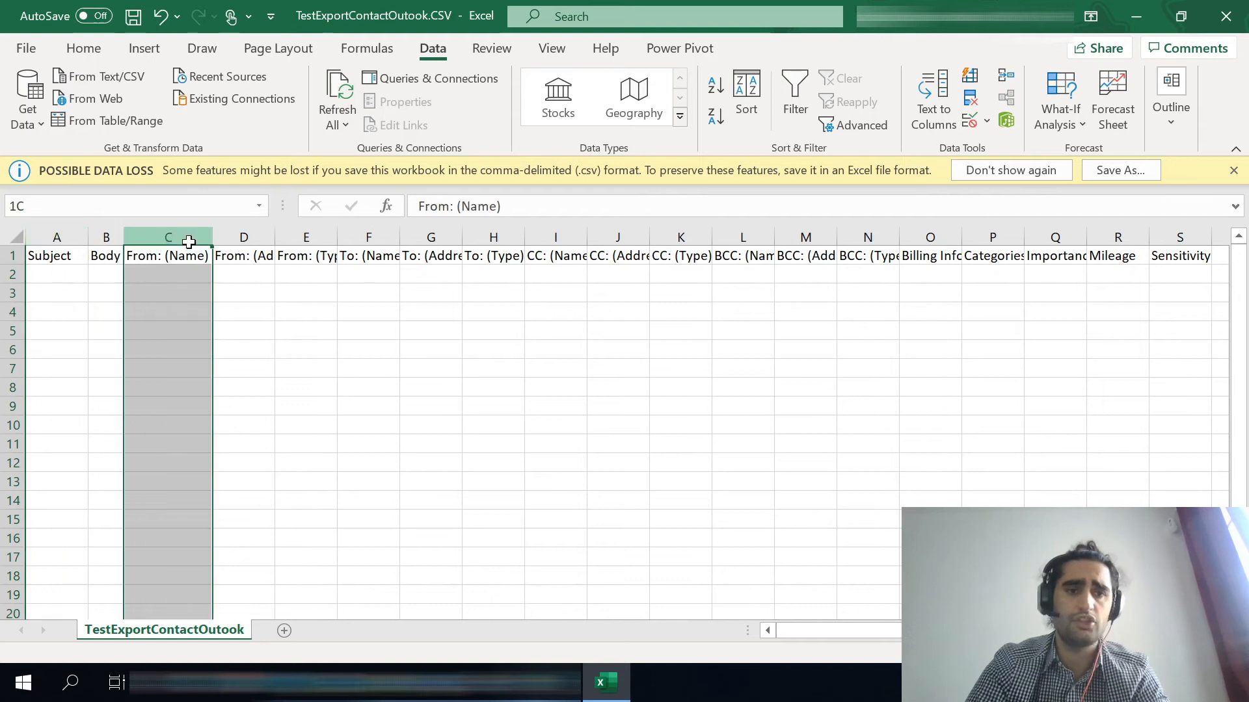
{"action": "left_click", "coordinate": [103, 238]}
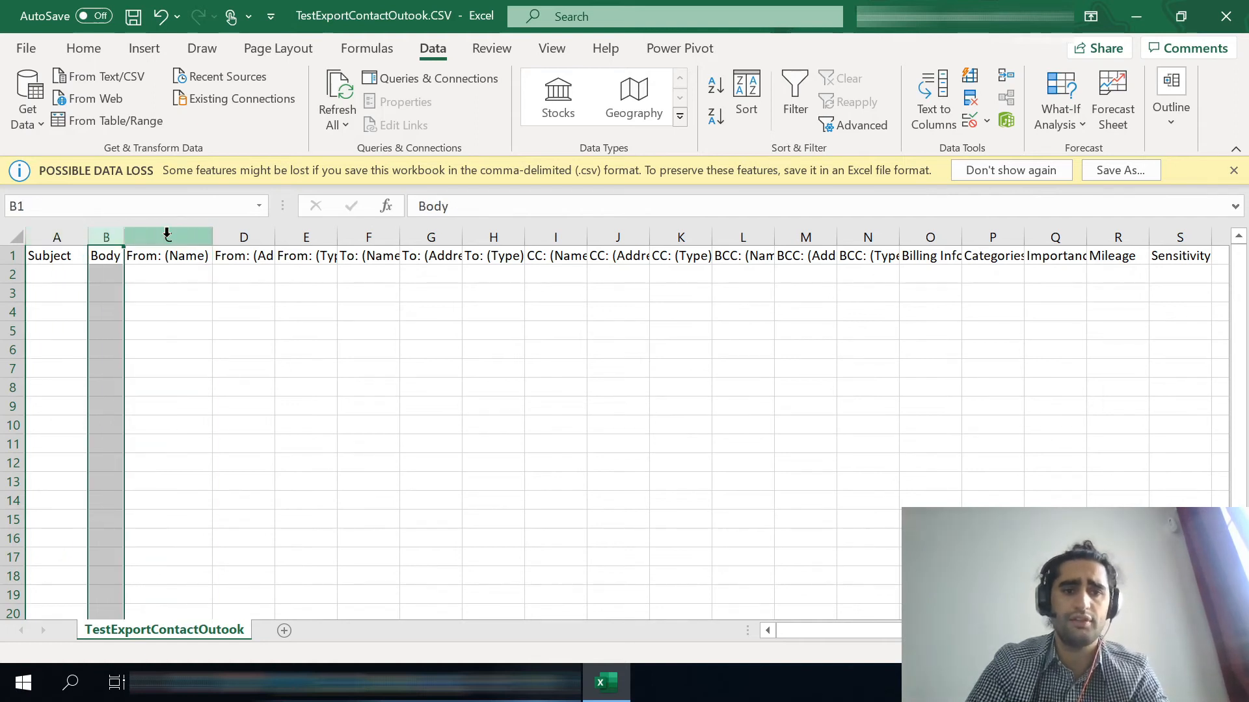
{"action": "left_click", "coordinate": [457, 325]}
{"action": "scroll", "coordinate": [457, 325], "scroll_direction": "right", "scroll_amount": 5}
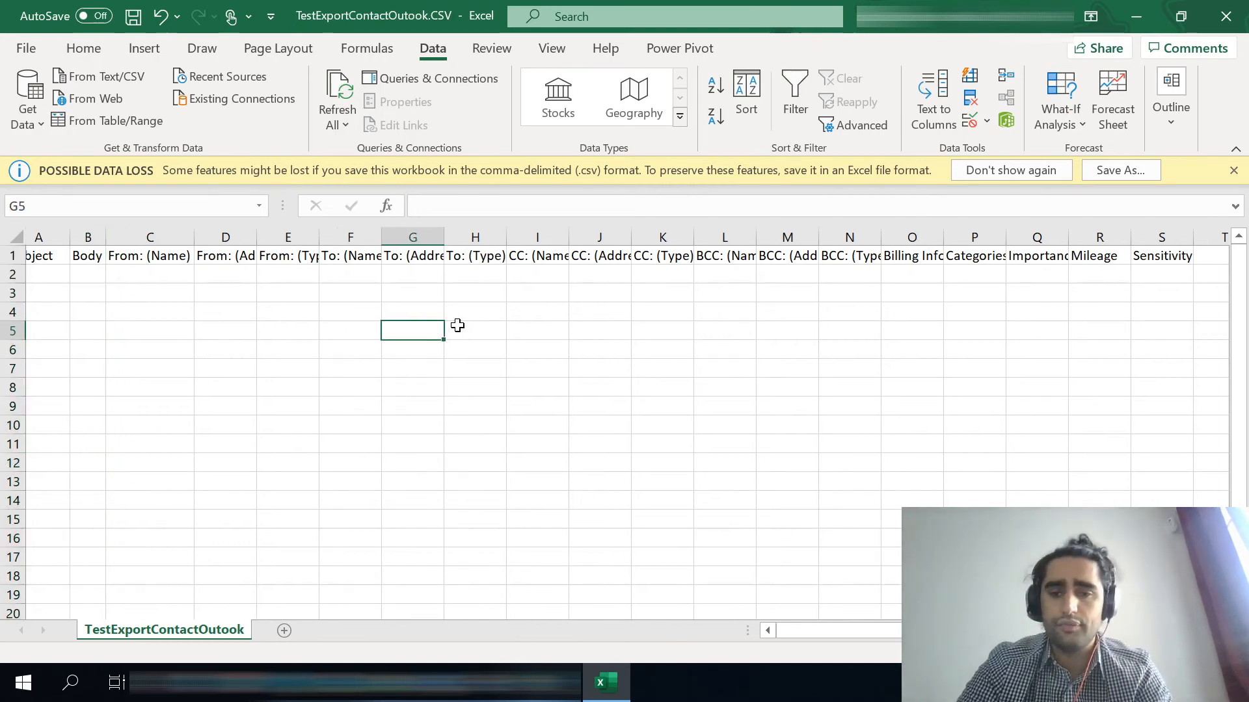
{"action": "scroll", "coordinate": [457, 325], "scroll_direction": "left", "scroll_amount": 5}
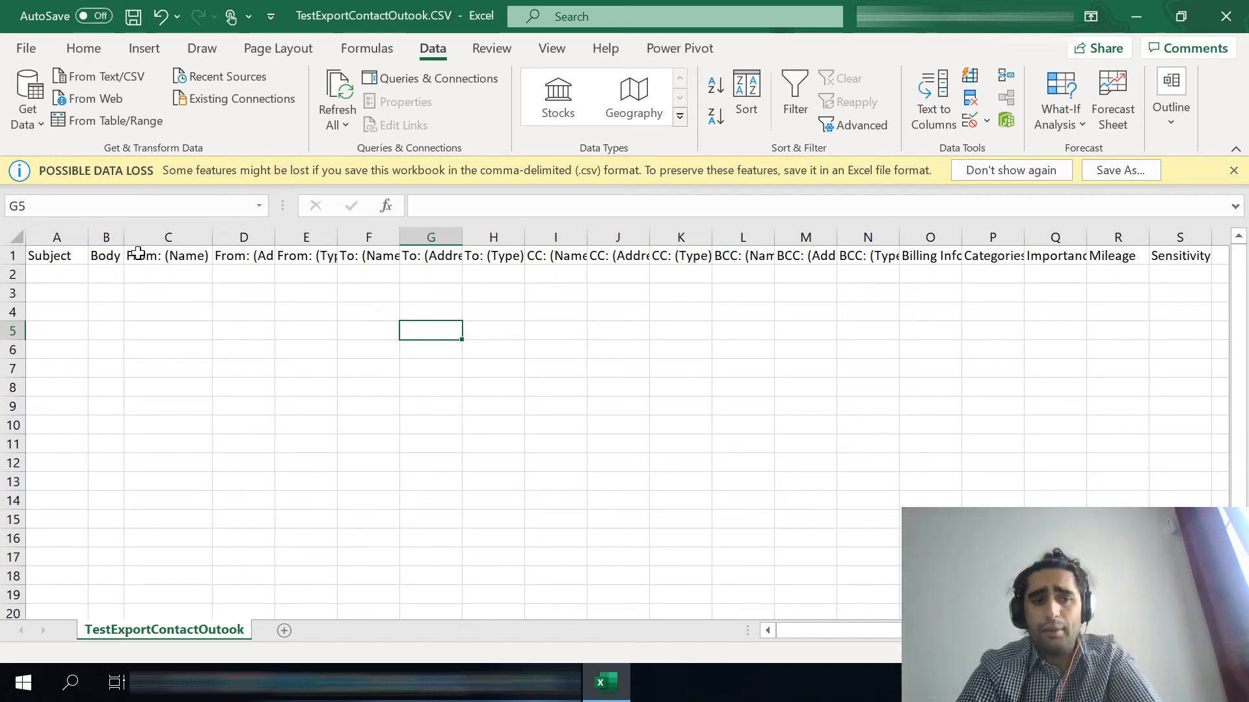
{"action": "double_click", "coordinate": [283, 236]}
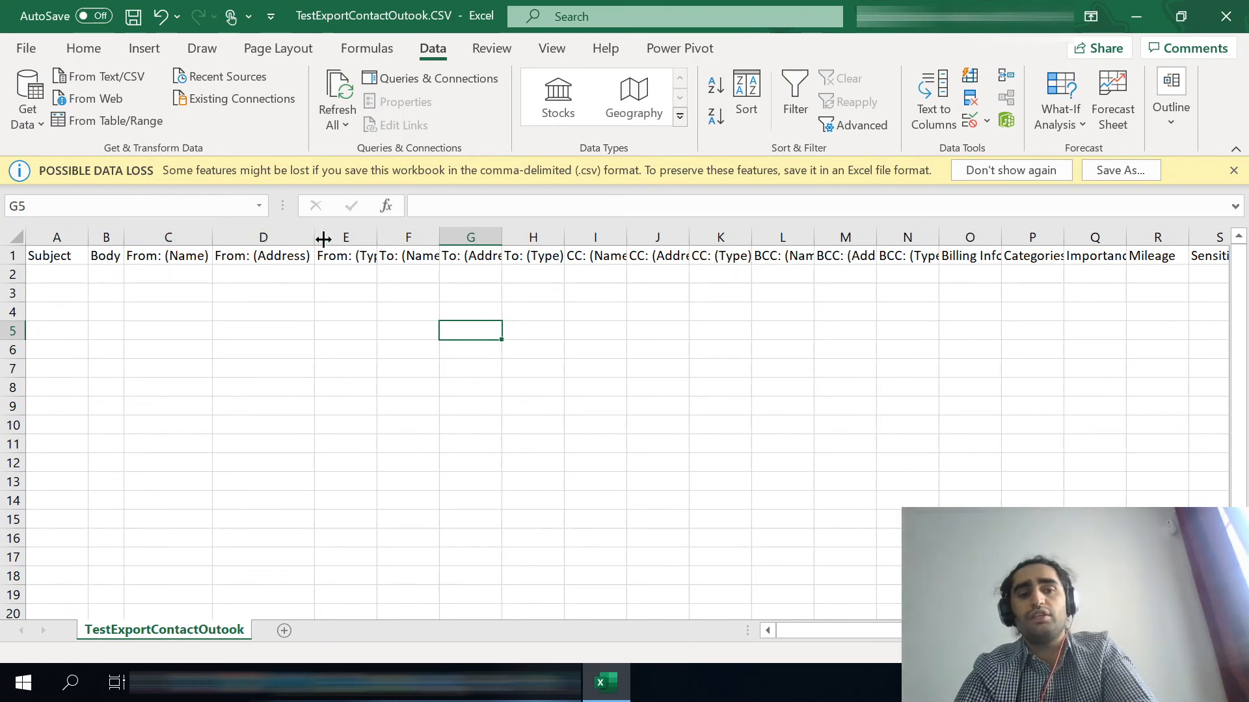
{"action": "double_click", "coordinate": [373, 233]}
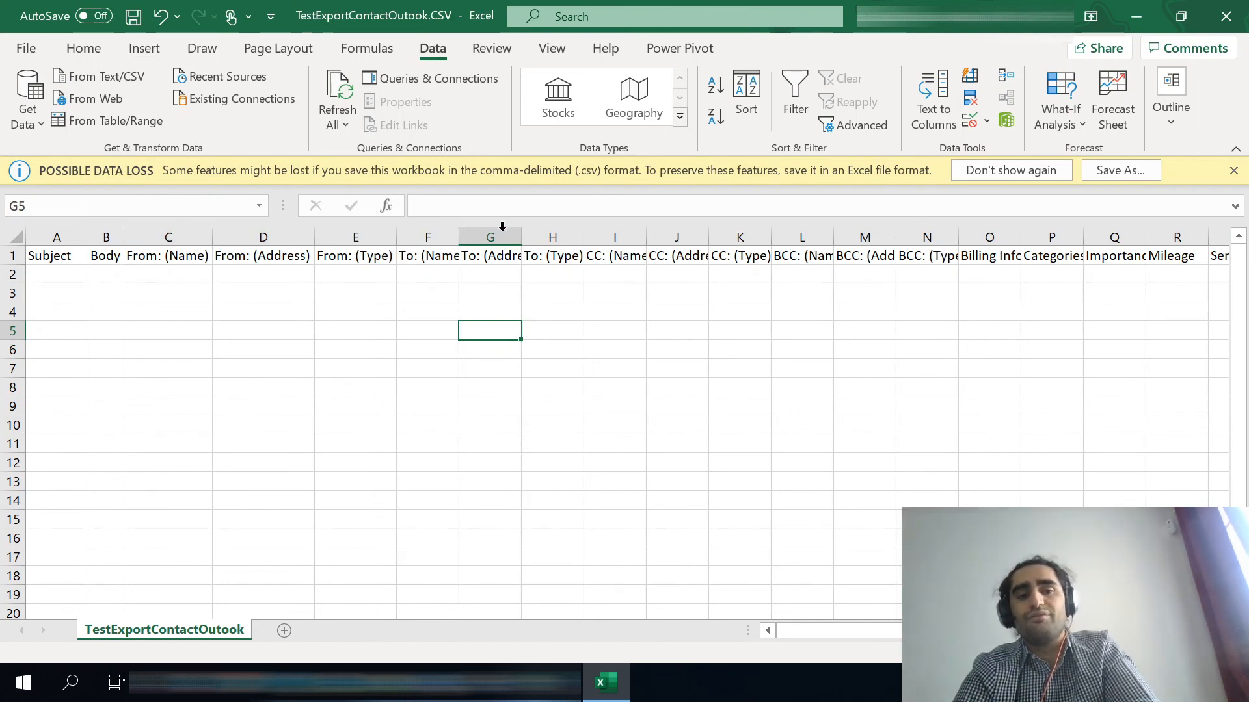